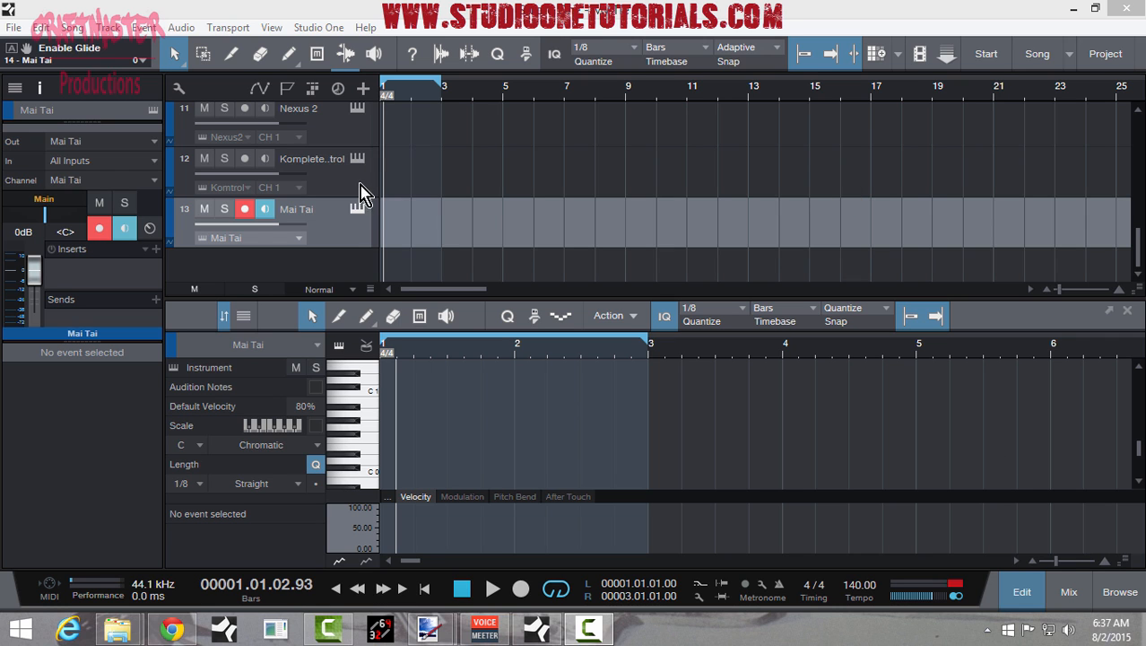
- Open the Mai Tai instrument on track 13 and load its "+ init" preset
click(359, 211)
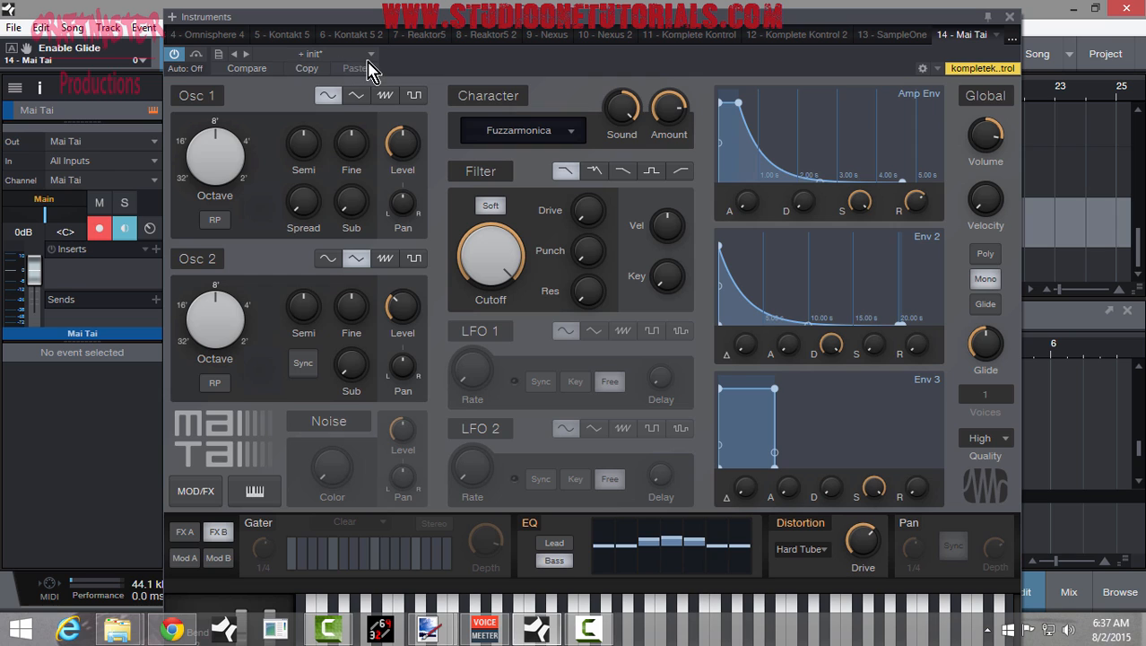
click(371, 56)
click(320, 239)
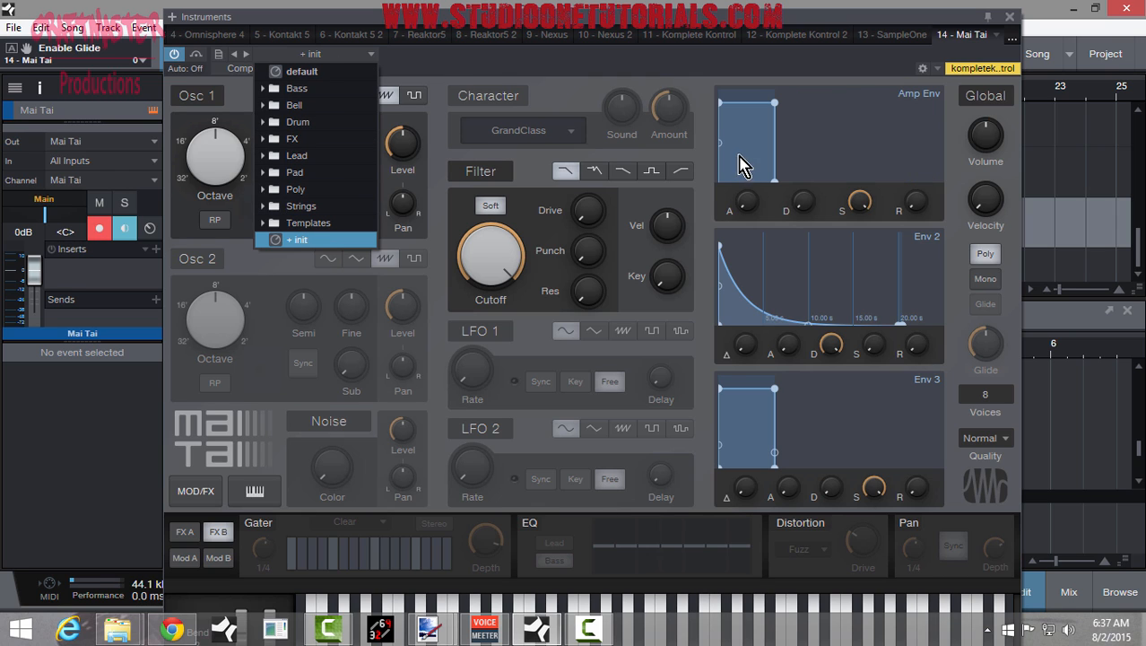
click(463, 26)
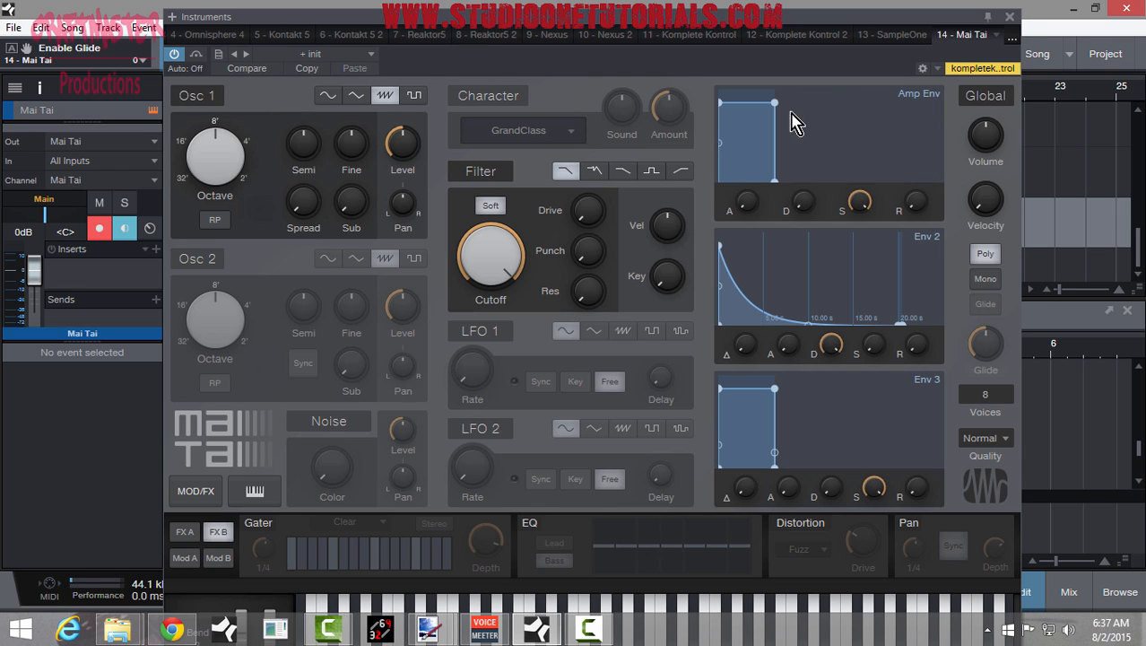
click(336, 423)
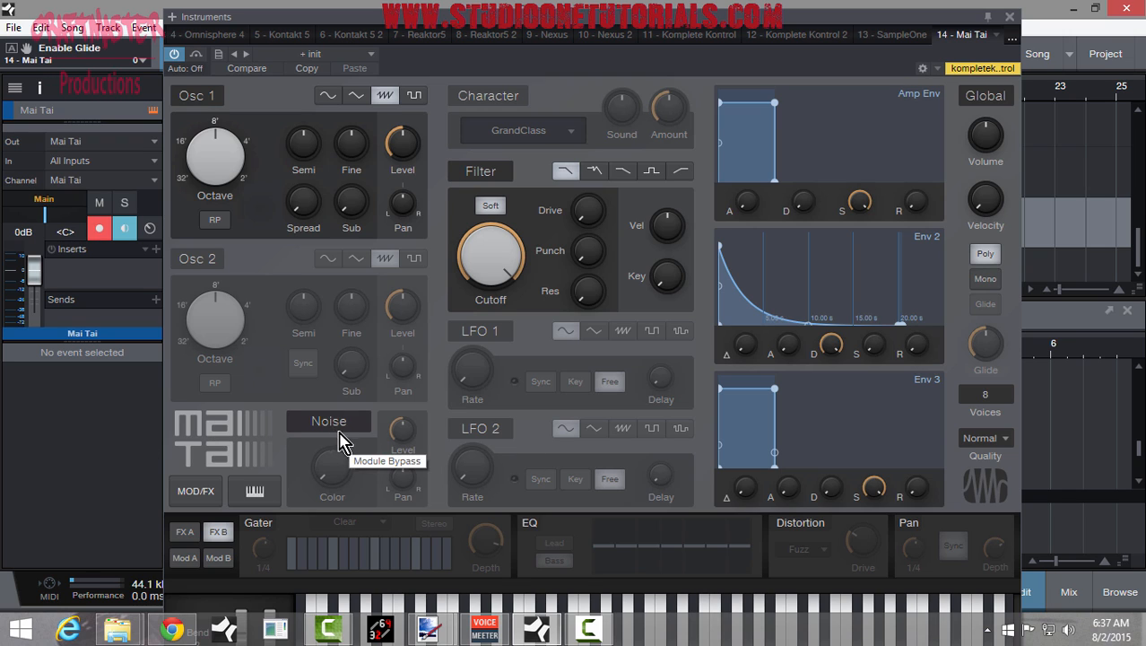
click(334, 432)
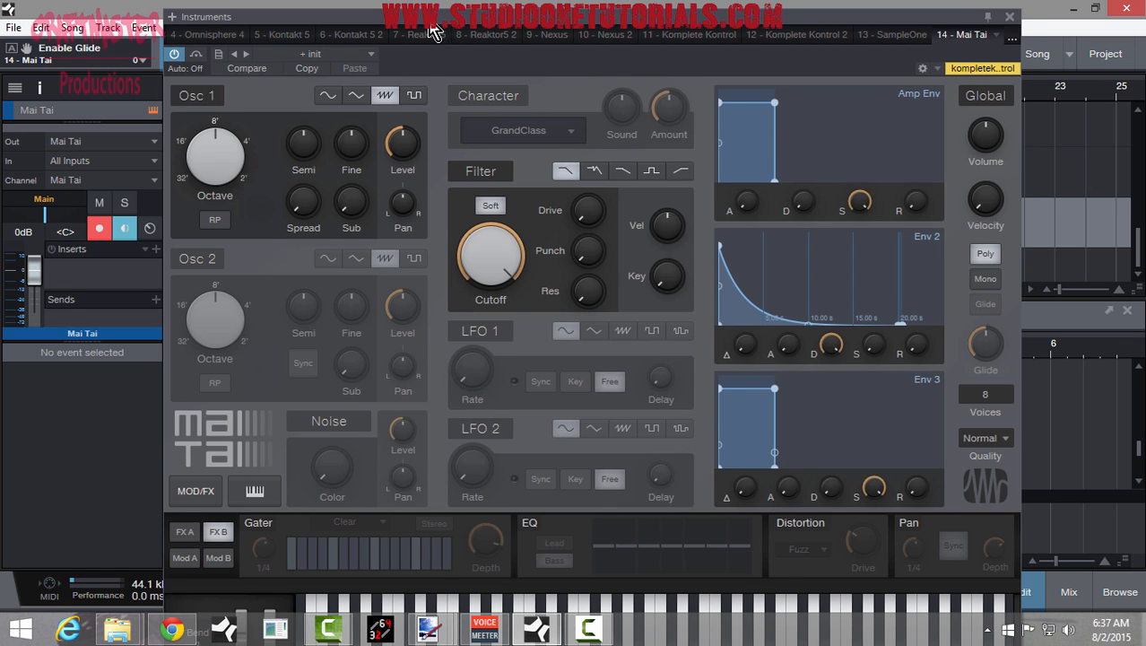
drag(436, 27, 383, 36)
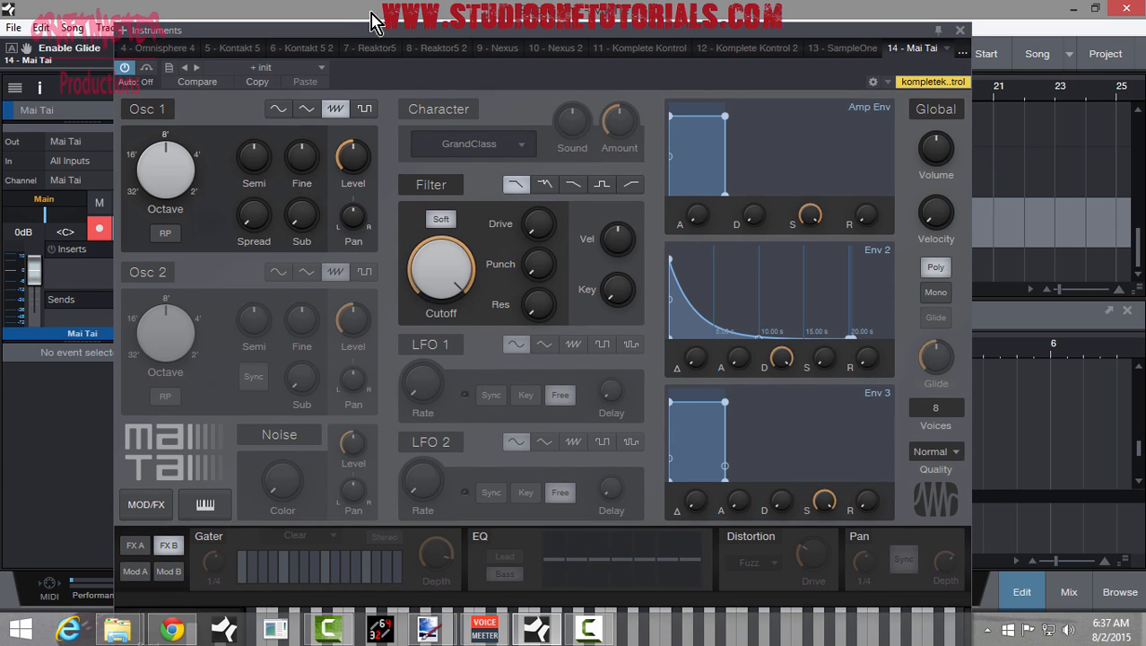
click(320, 69)
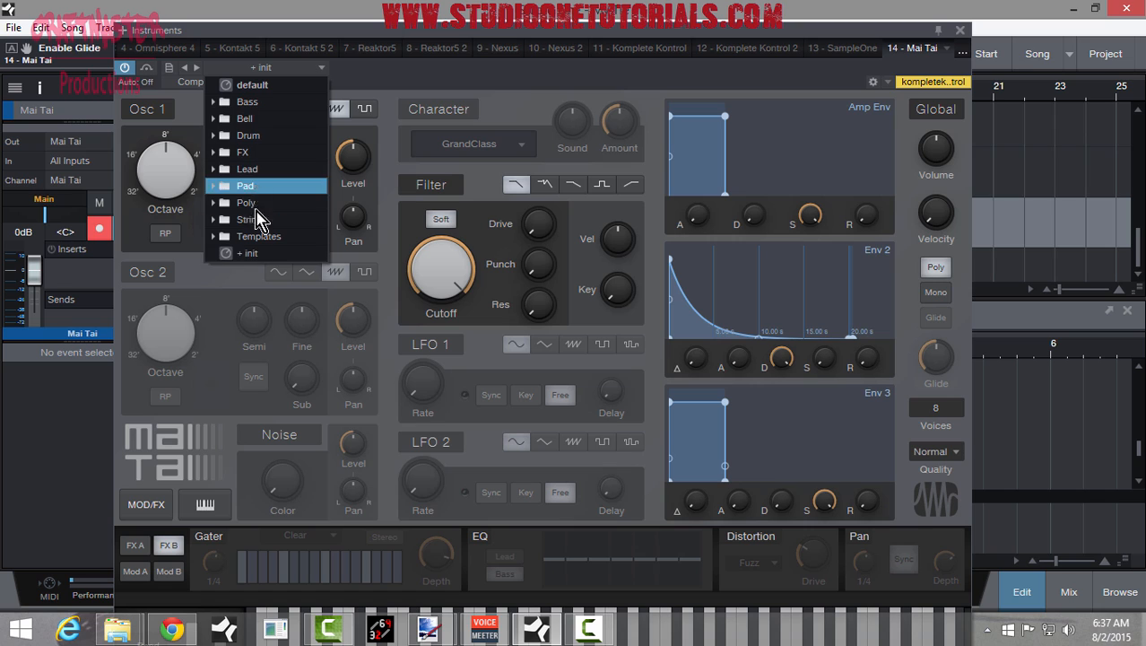
click(404, 83)
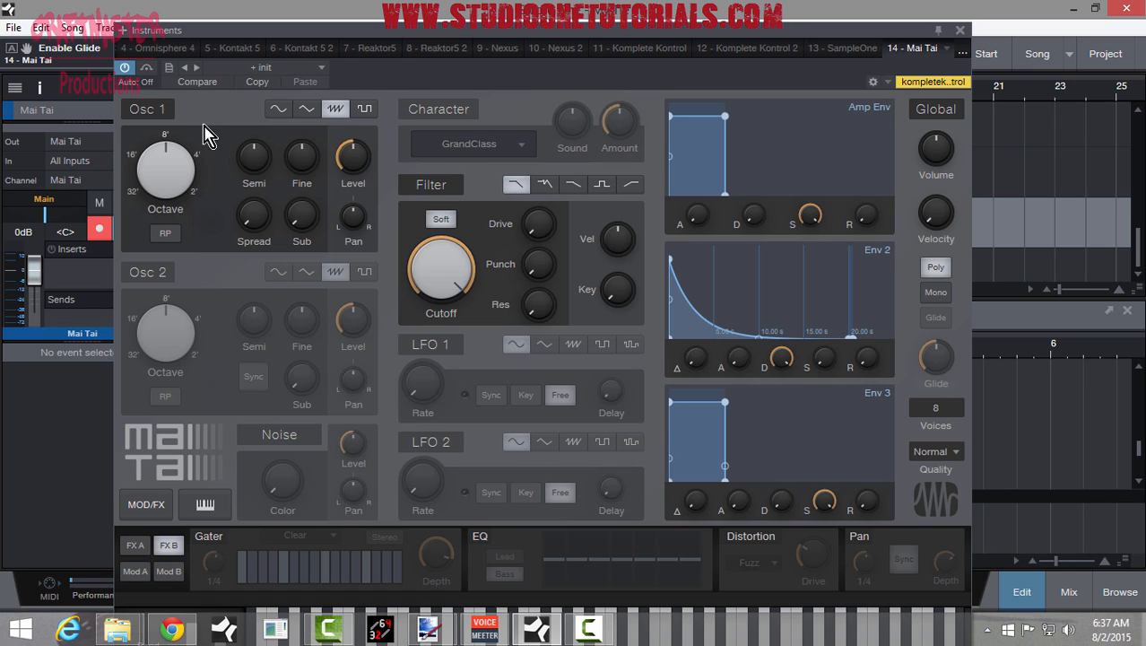
- Set Osc 1 to a sine wave and lengthen the Amp Env release to about 4 seconds
click(282, 113)
mouse_move(263, 235)
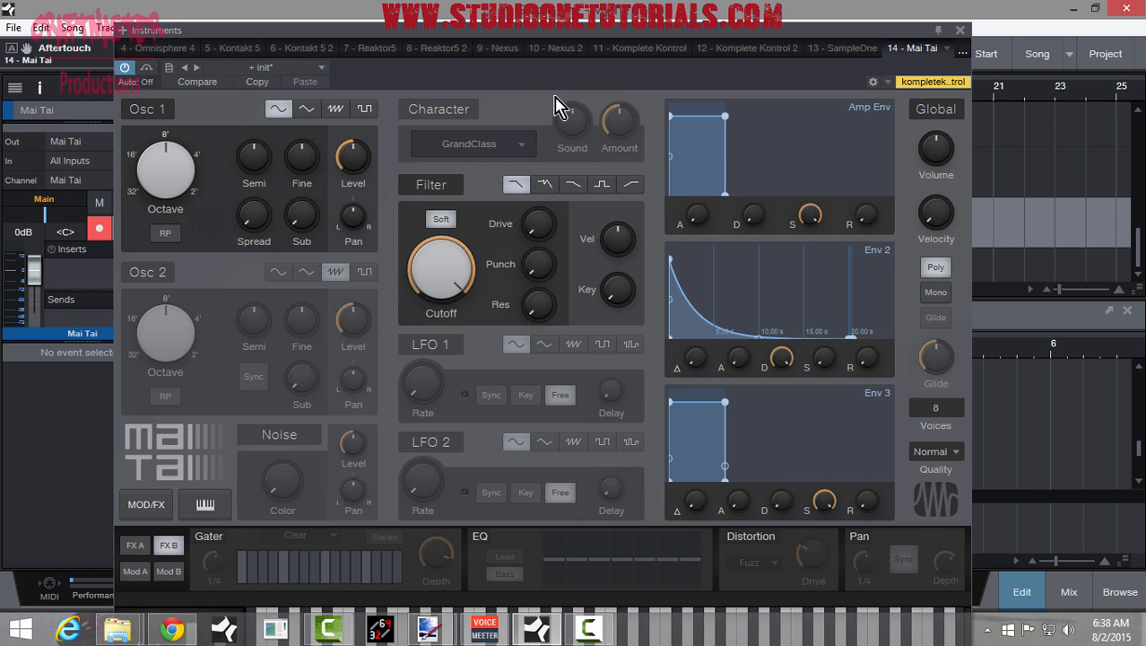
drag(865, 217, 869, 127)
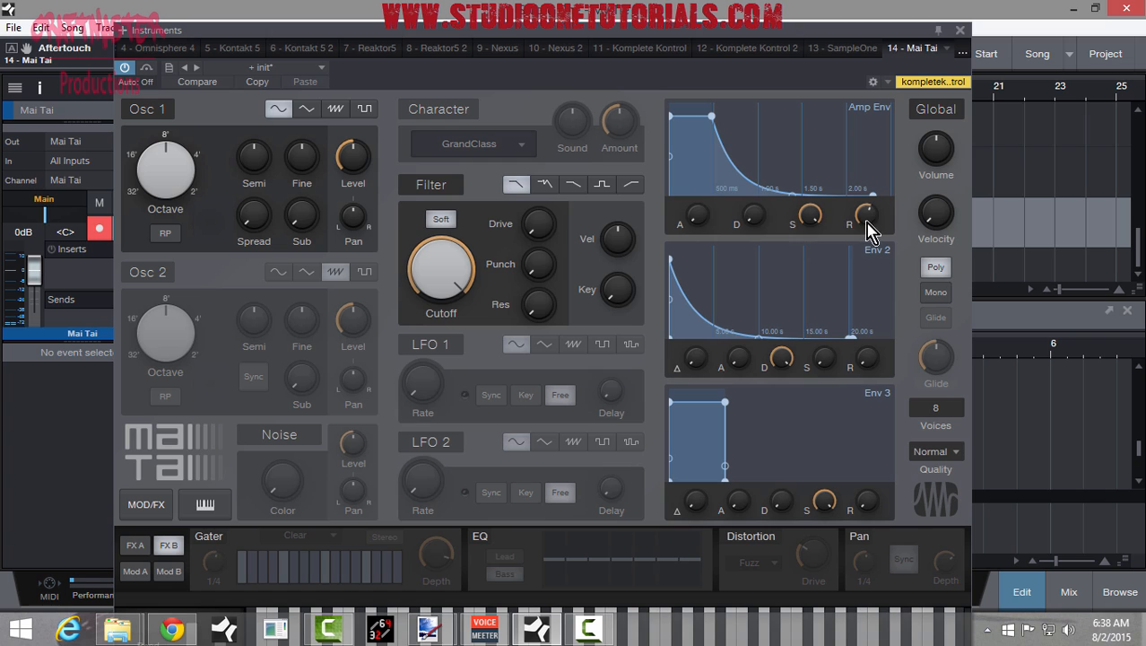
drag(868, 224, 868, 211)
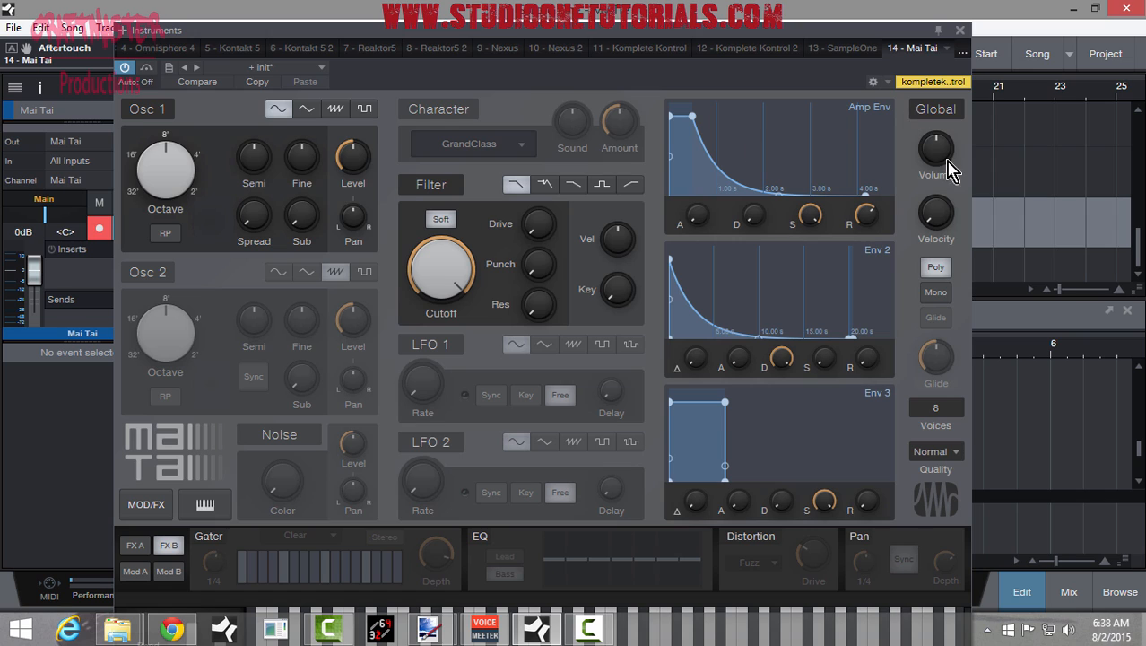
- Raise Mai Tai's global volume and switch its voice mode to Mono
drag(946, 161, 950, 95)
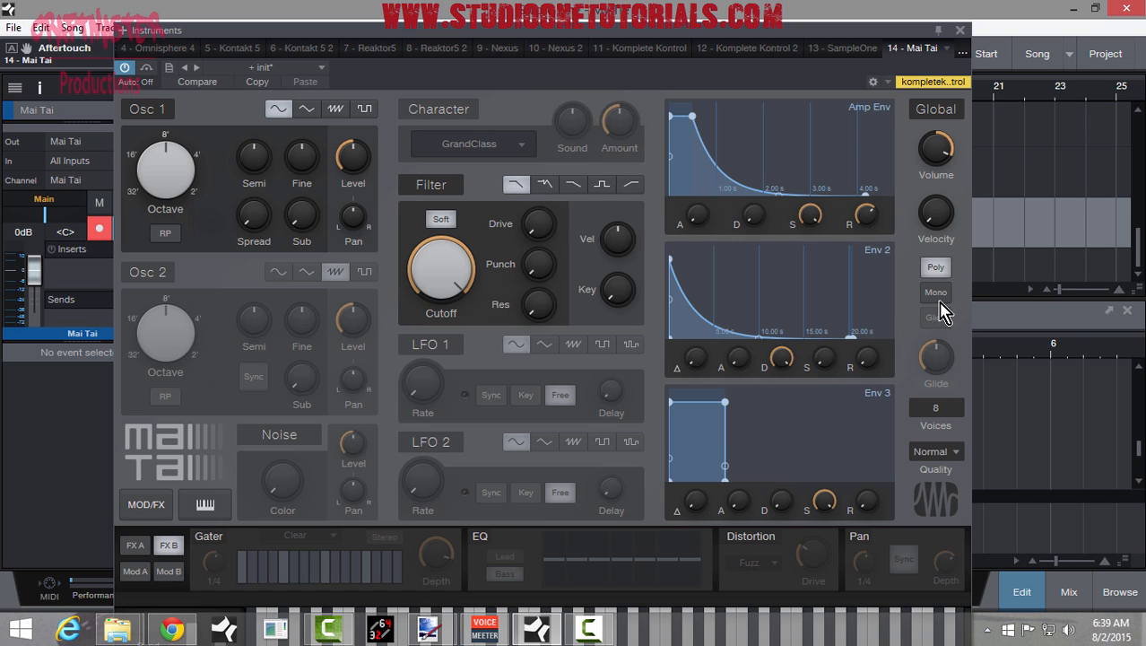
click(938, 296)
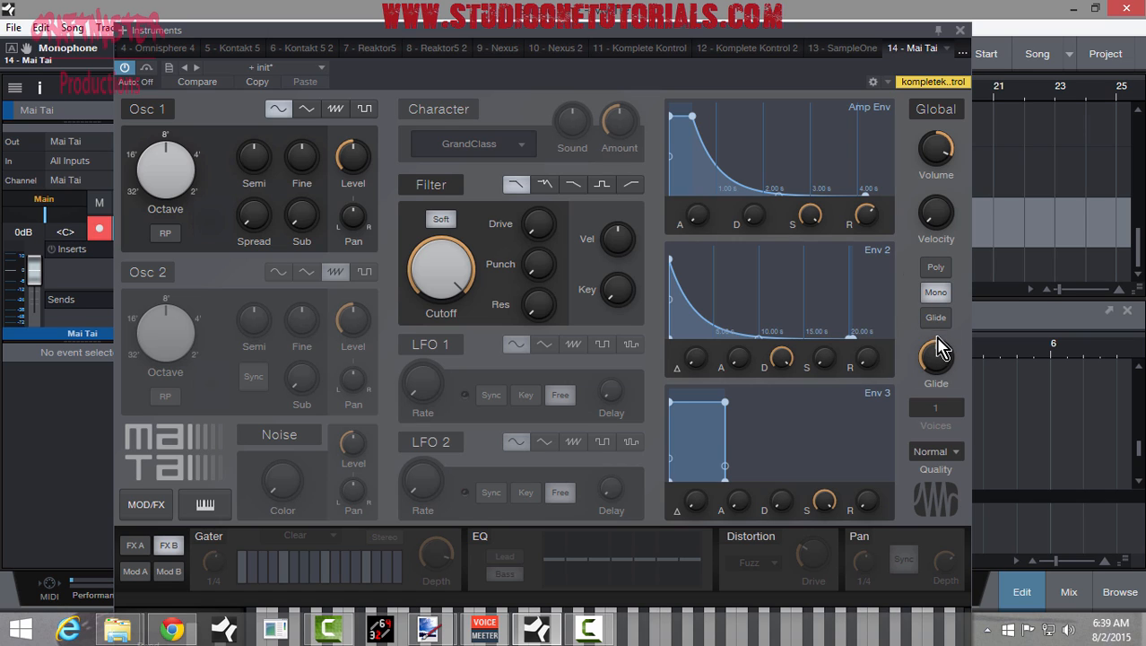
mouse_move(934, 351)
- Set Mai Tai's global sound quality to Supreme
click(963, 452)
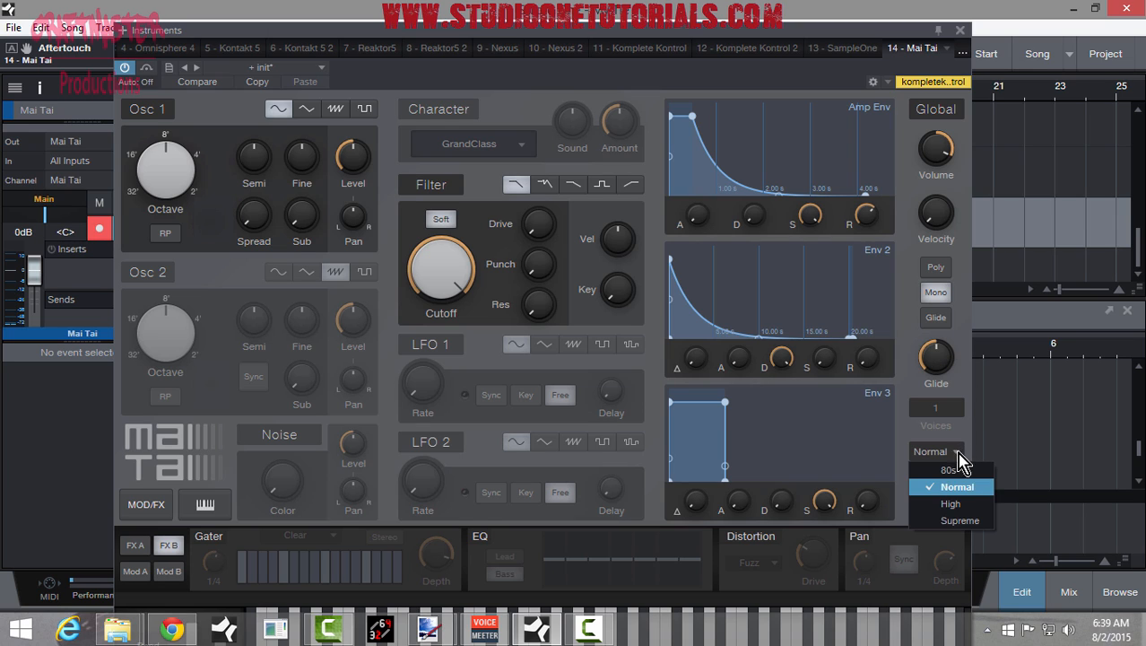
click(963, 522)
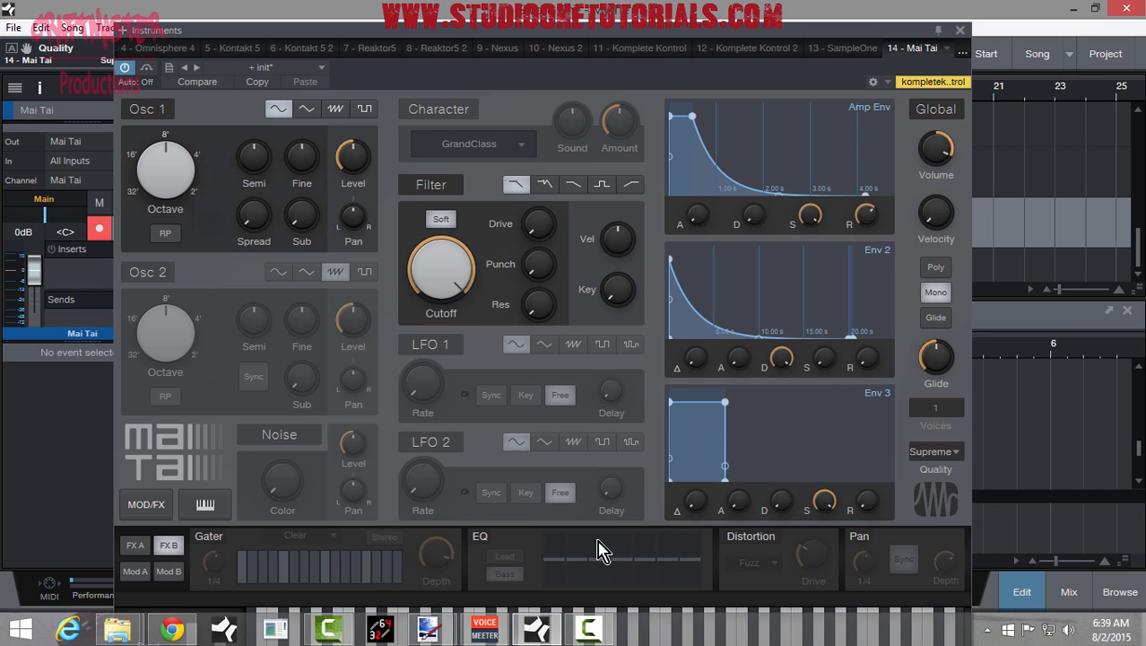
mouse_move(365, 328)
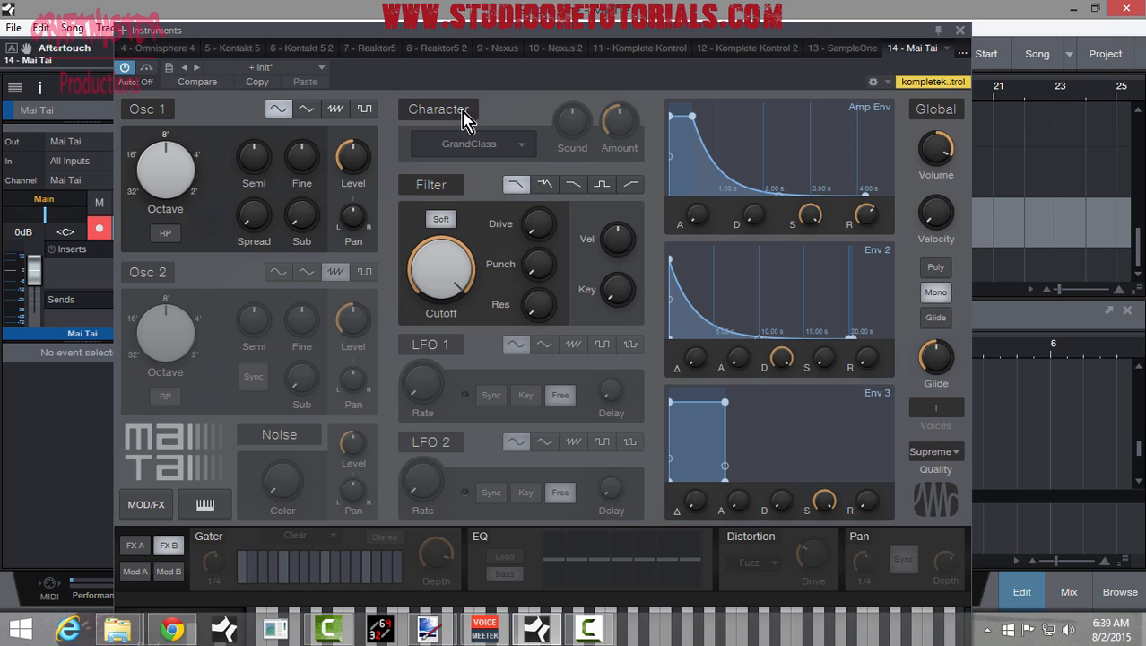
- Enable the Character module with the Fuzzarmonica sound, raising its Sound control and turning Amount up to maximum
click(532, 154)
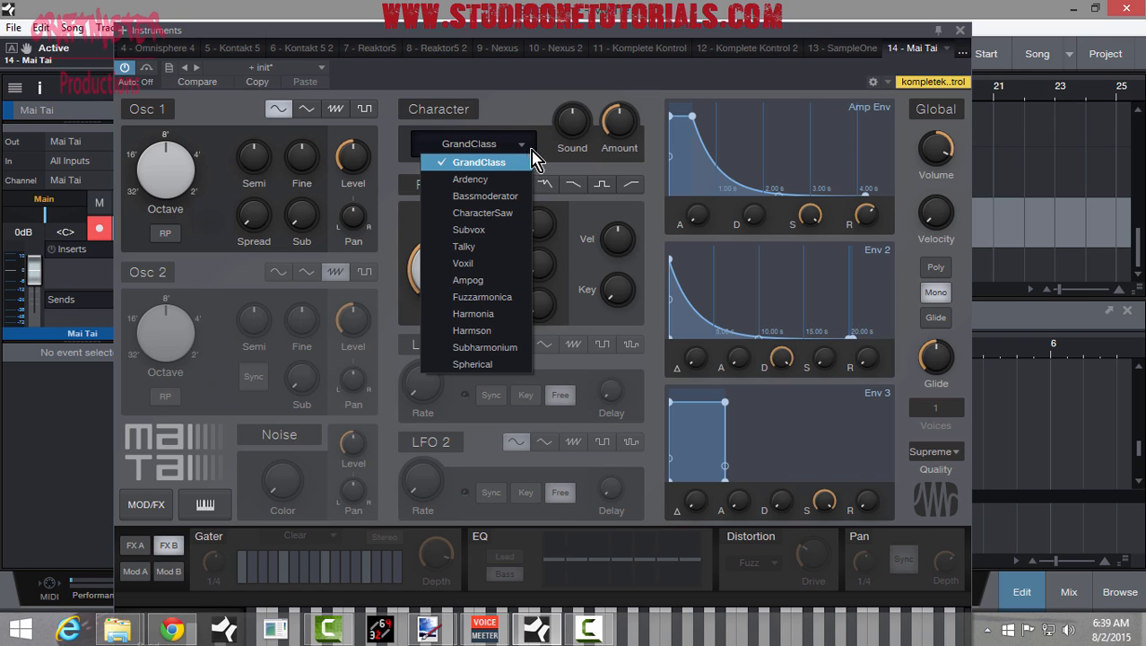
click(513, 298)
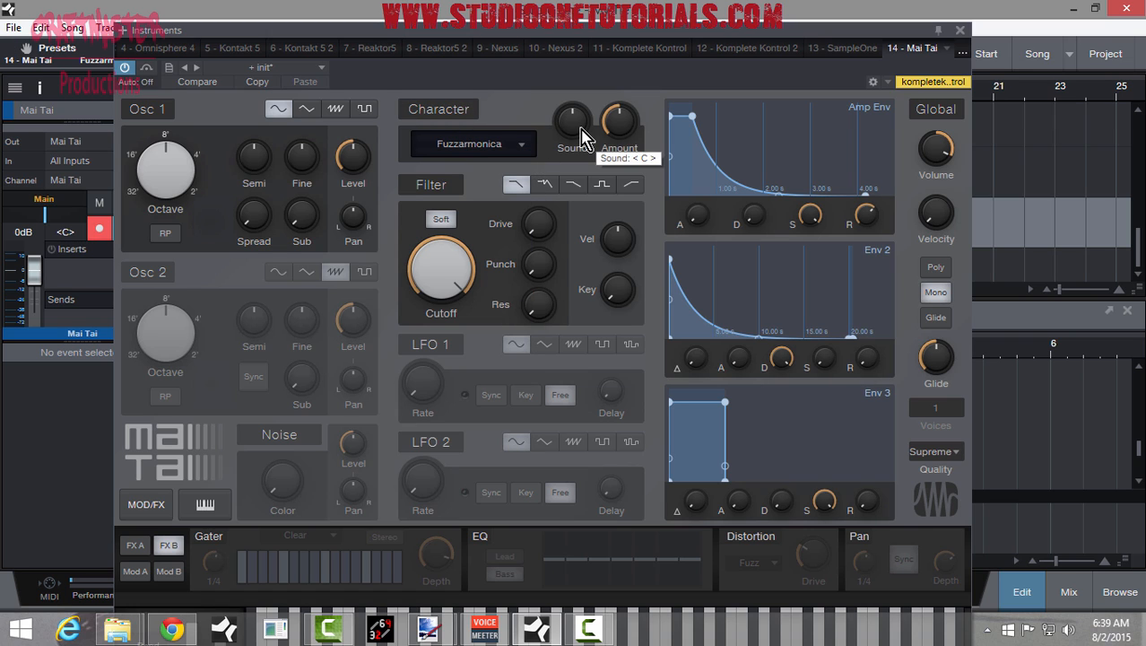
mouse_move(581, 139)
mouse_down()
mouse_move(583, 41)
mouse_move(570, 147)
mouse_up()
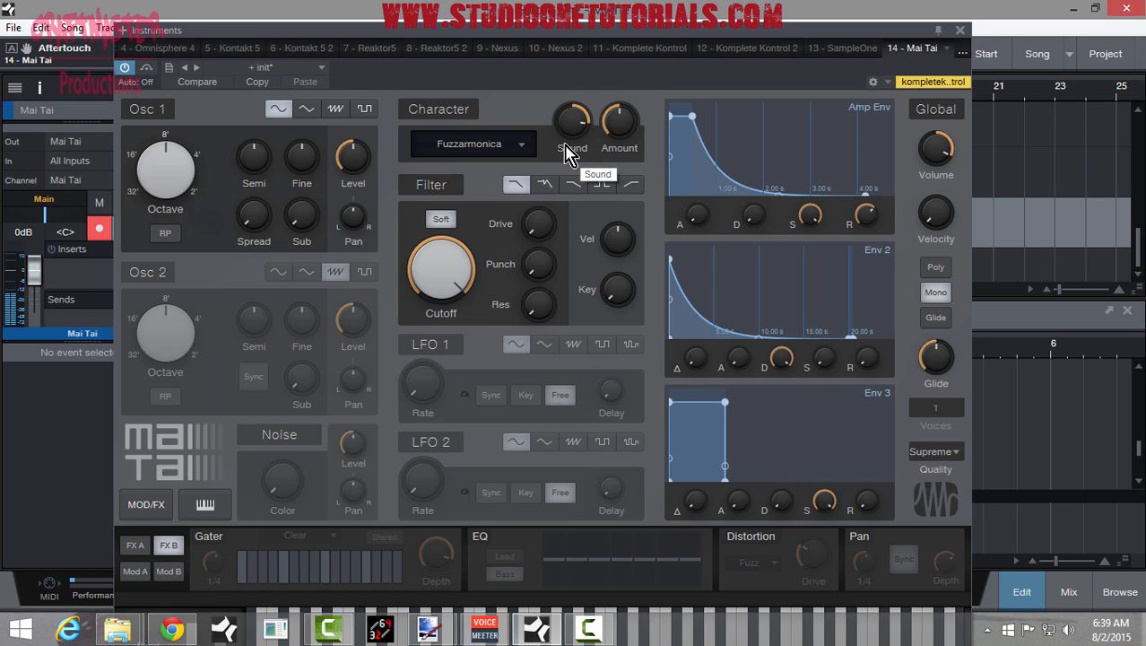
drag(618, 126, 639, 4)
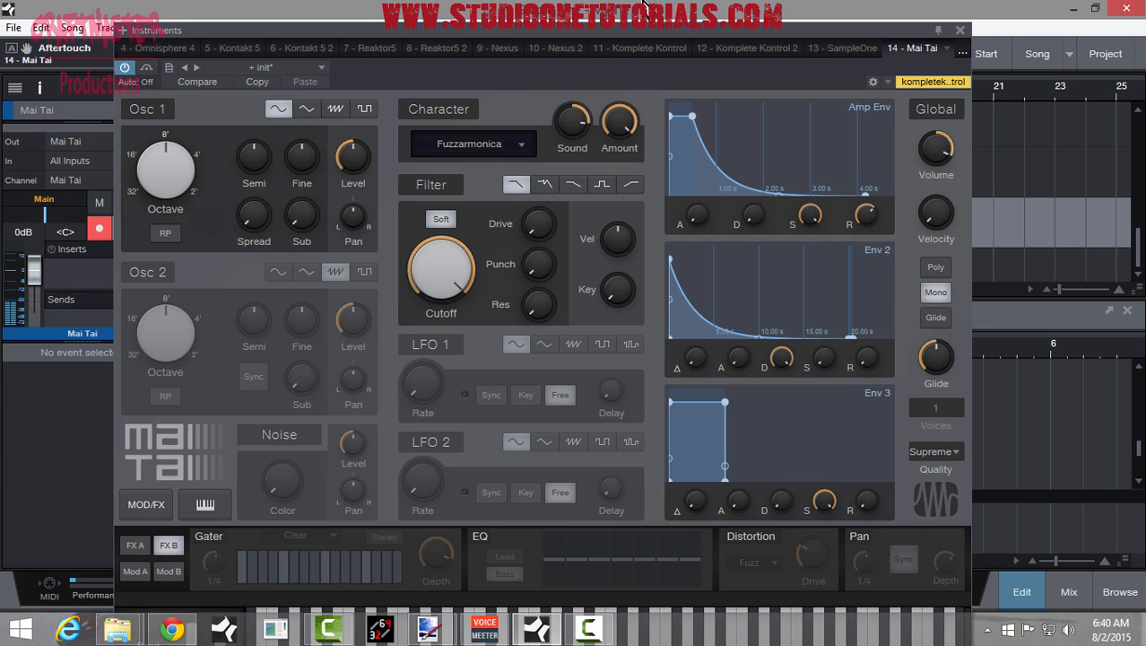
- Enable the EQ in Bass mode and boost bands two through five in a rising curve
click(487, 542)
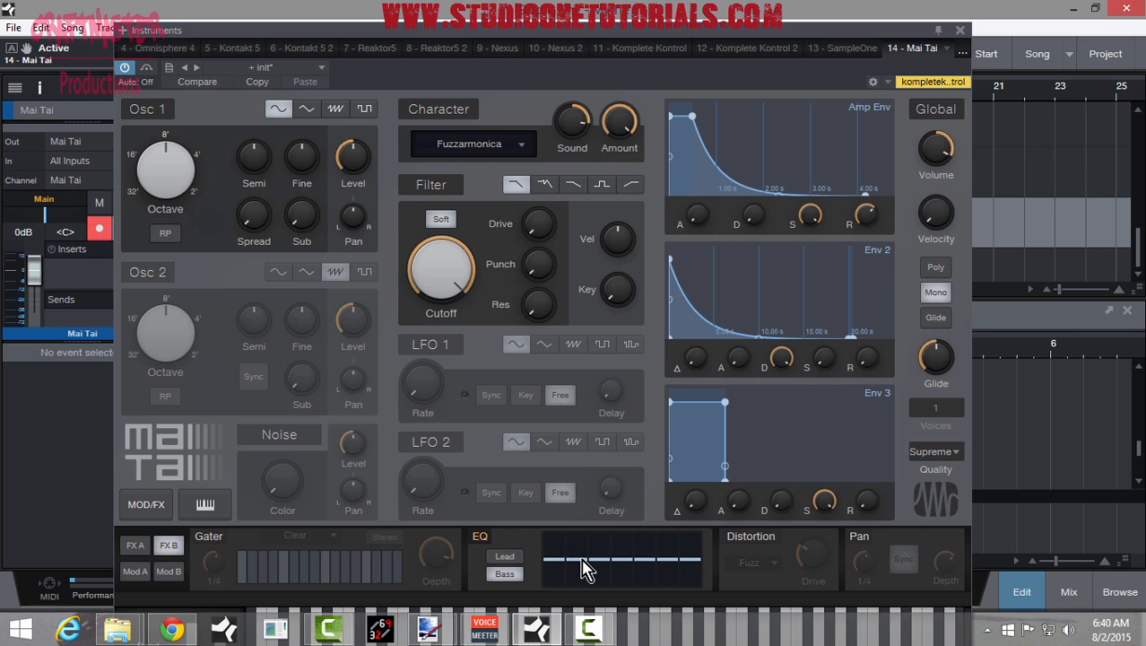
mouse_move(583, 570)
mouse_down()
mouse_move(581, 558)
mouse_move(601, 570)
mouse_move(622, 556)
mouse_move(624, 568)
mouse_move(620, 545)
mouse_move(649, 556)
mouse_move(648, 540)
mouse_up()
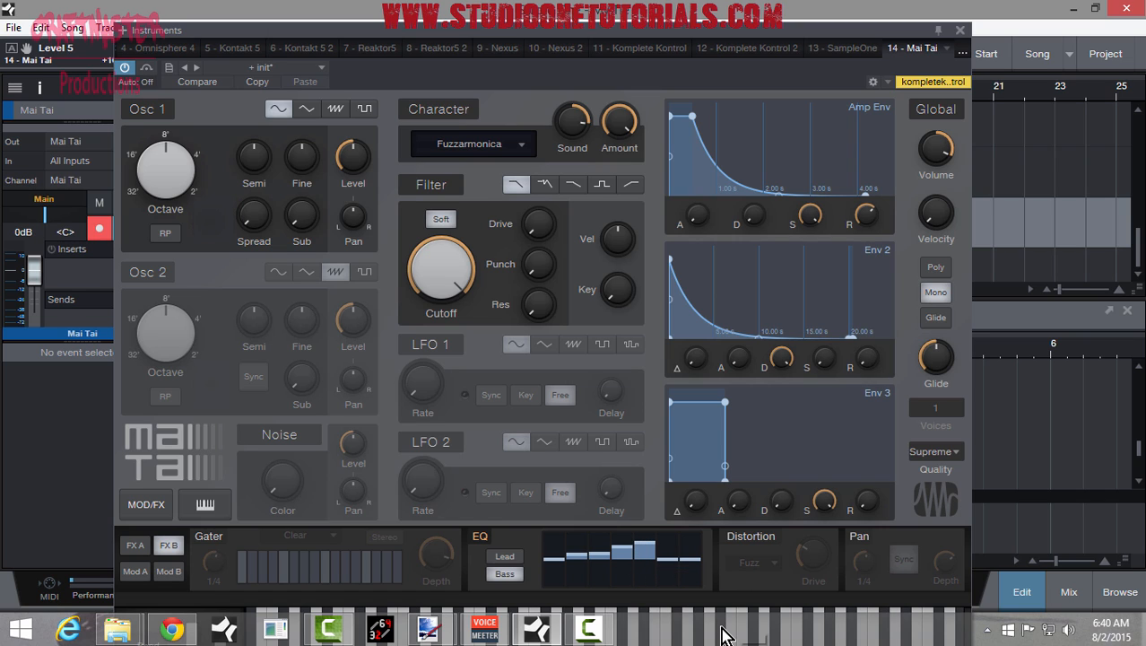
click(725, 635)
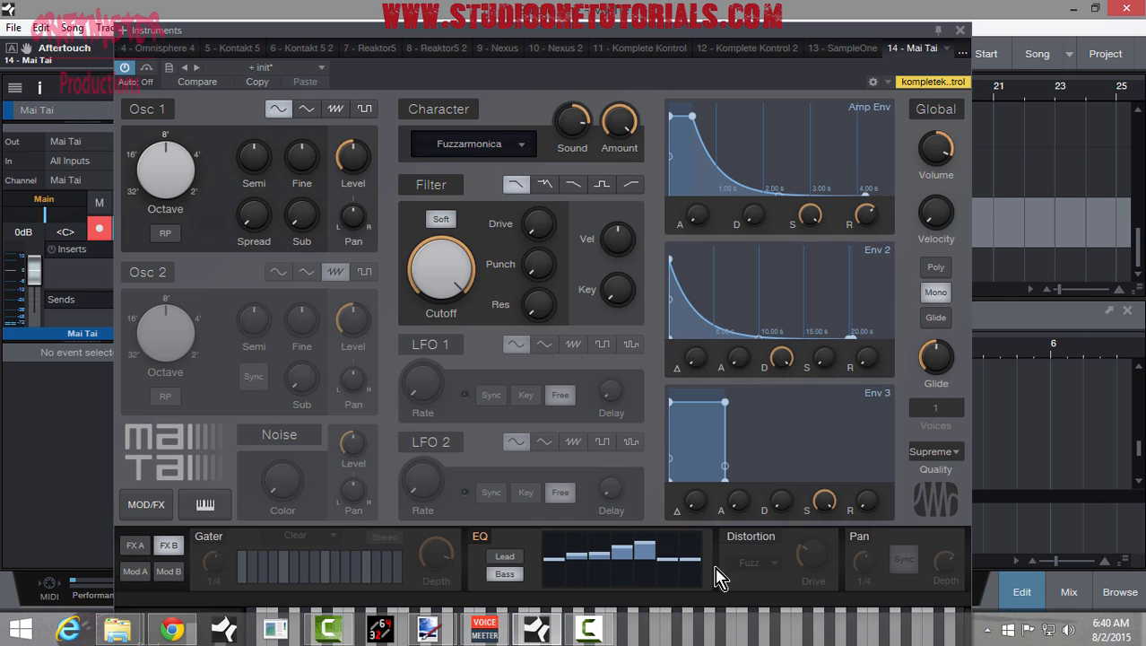
- Enable the Distortion effect with the Soft Tube type and raise its drive to maximum
click(760, 538)
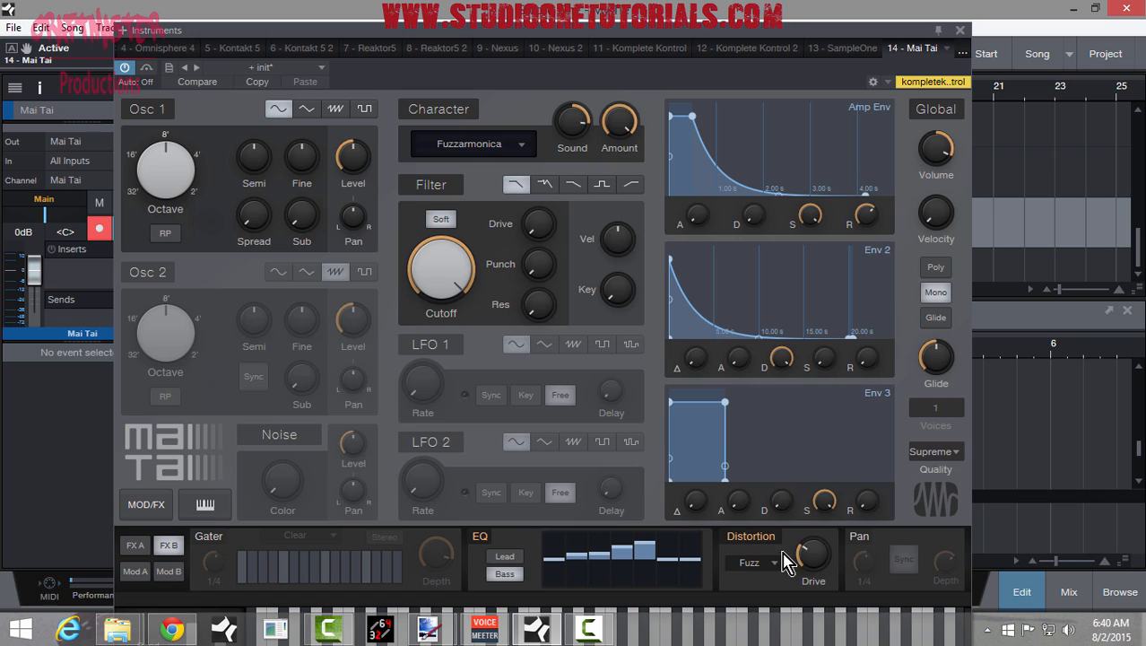
click(776, 565)
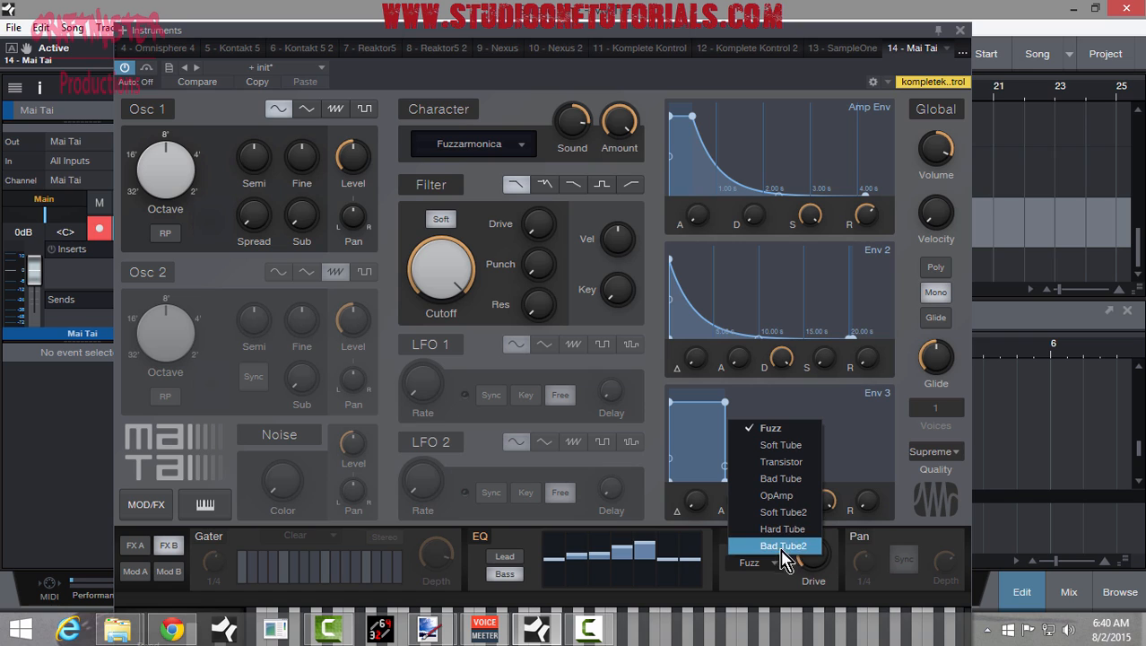
click(794, 447)
drag(814, 550, 832, 523)
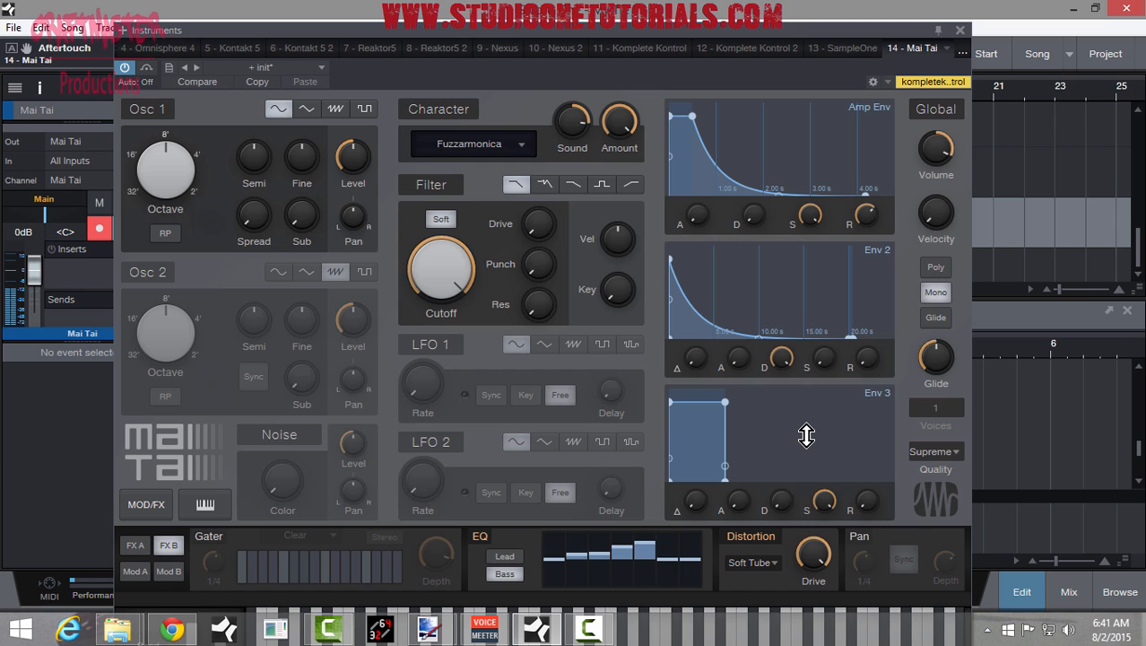
- Change the distortion type to Bad Tube2 and reduce its drive to just under half
click(776, 564)
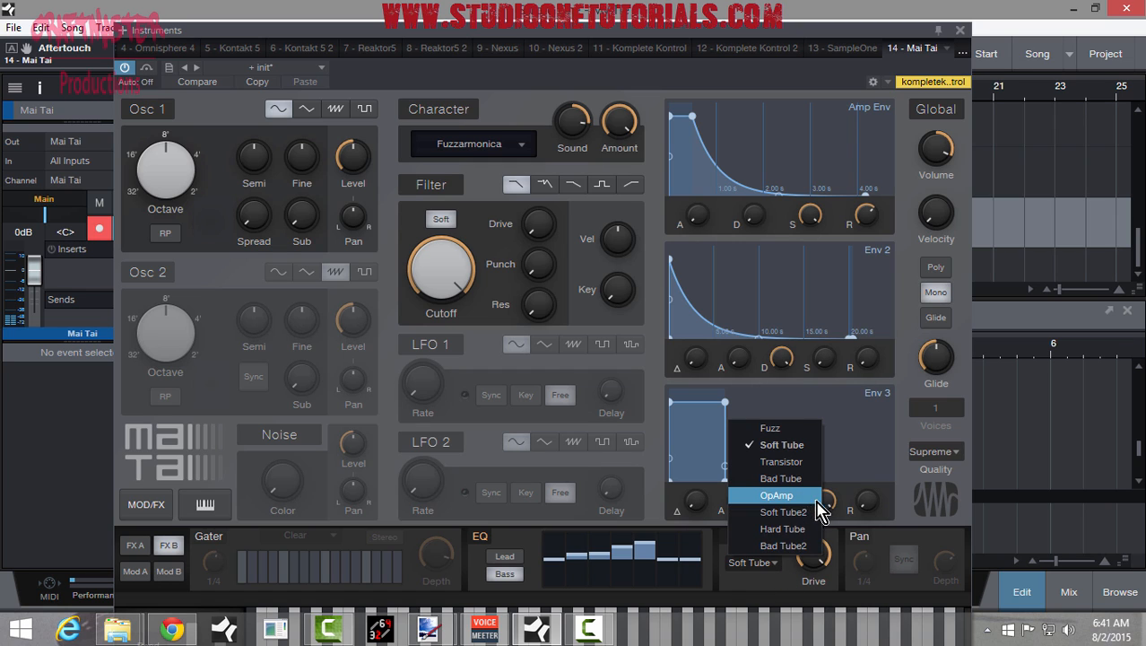
click(811, 545)
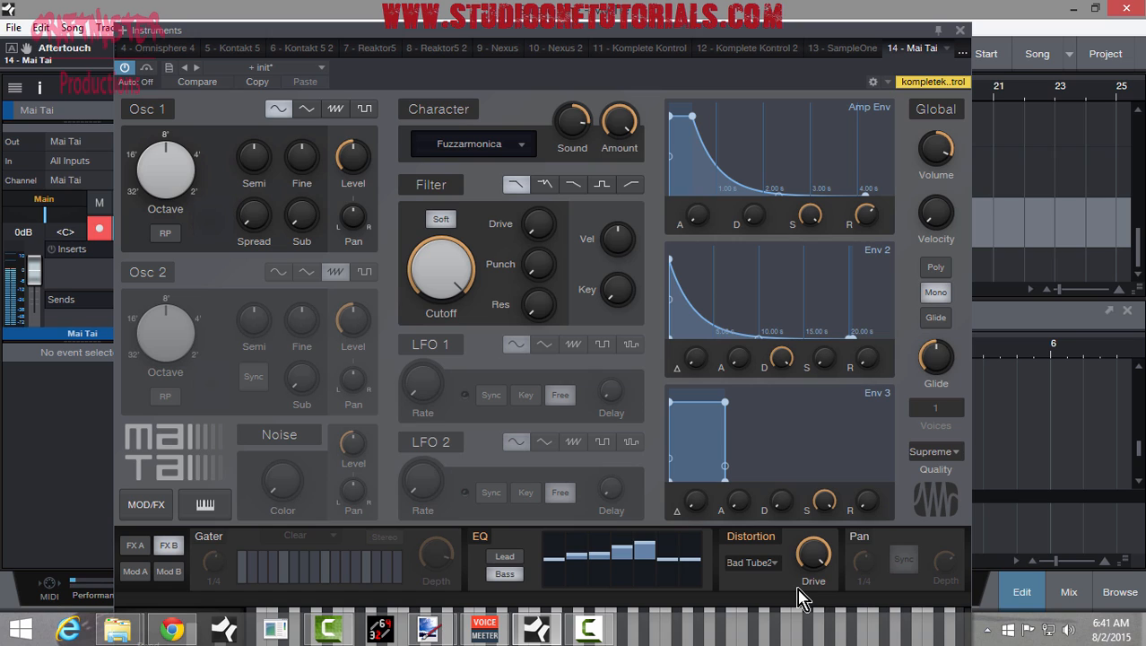
drag(814, 551, 812, 636)
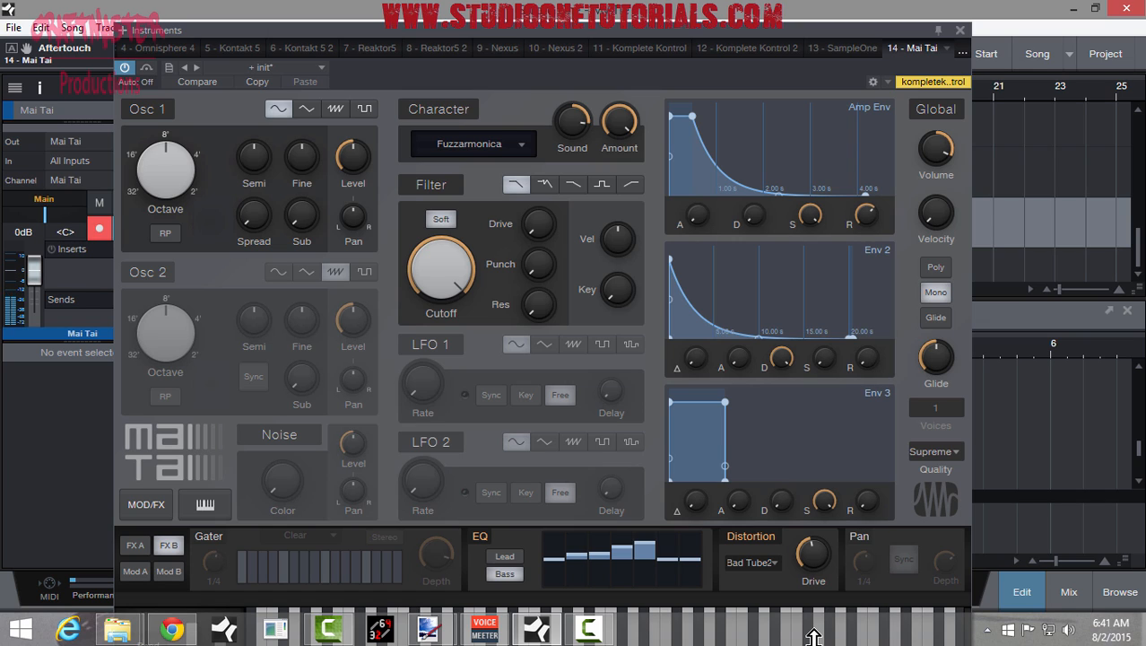
mouse_move(813, 561)
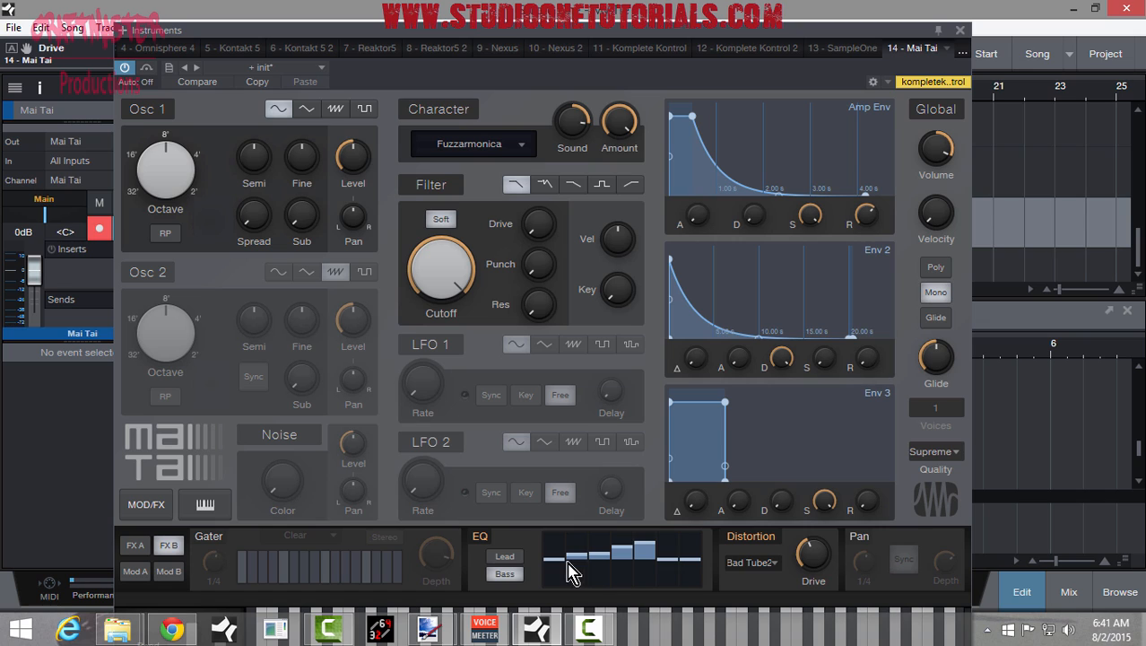
- Boost the first EQ band to nearly the height of the fifth band
mouse_move(567, 565)
drag(566, 565, 556, 556)
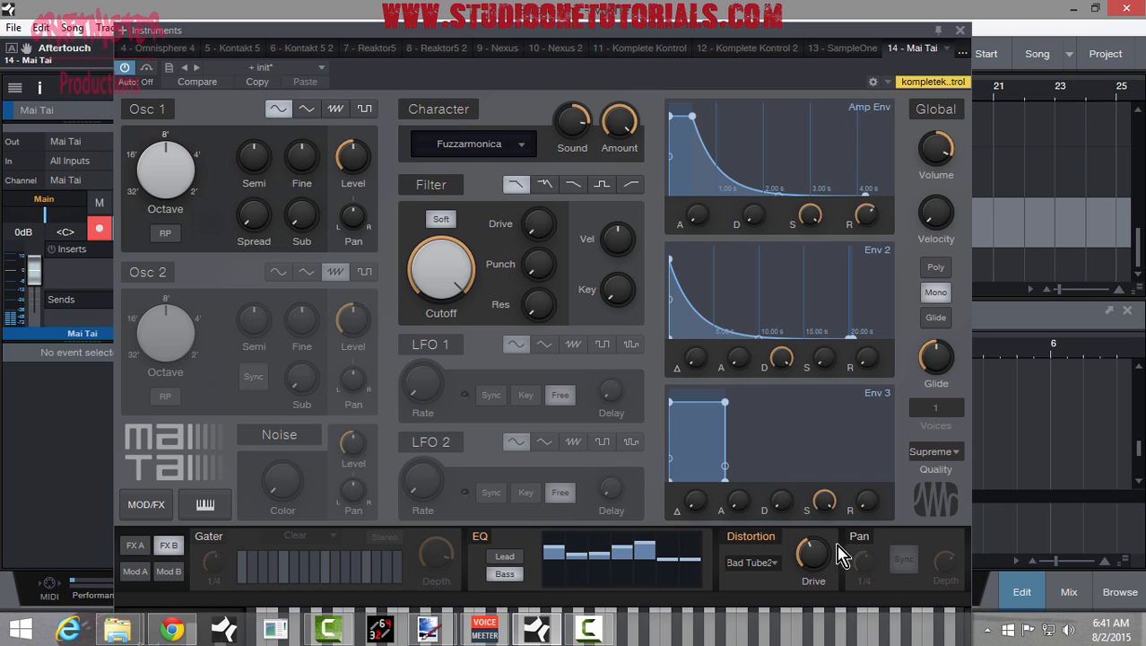
mouse_move(812, 554)
- Enable Osc 2 with the square waveform and lower its level to minimum
click(148, 273)
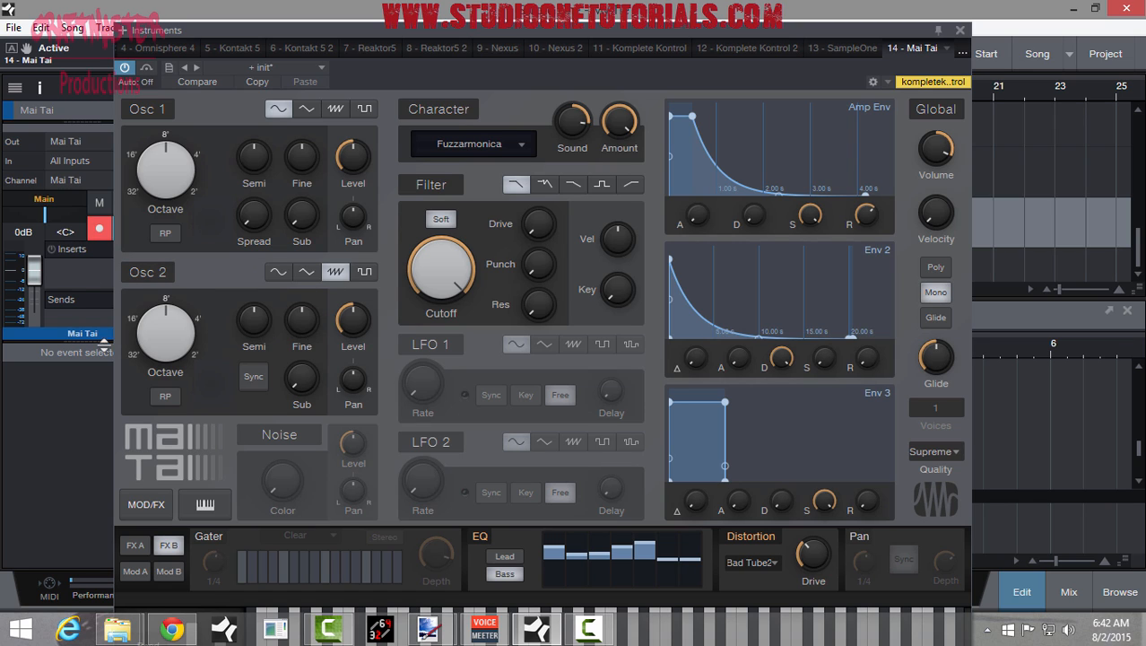
click(365, 272)
drag(373, 321, 362, 394)
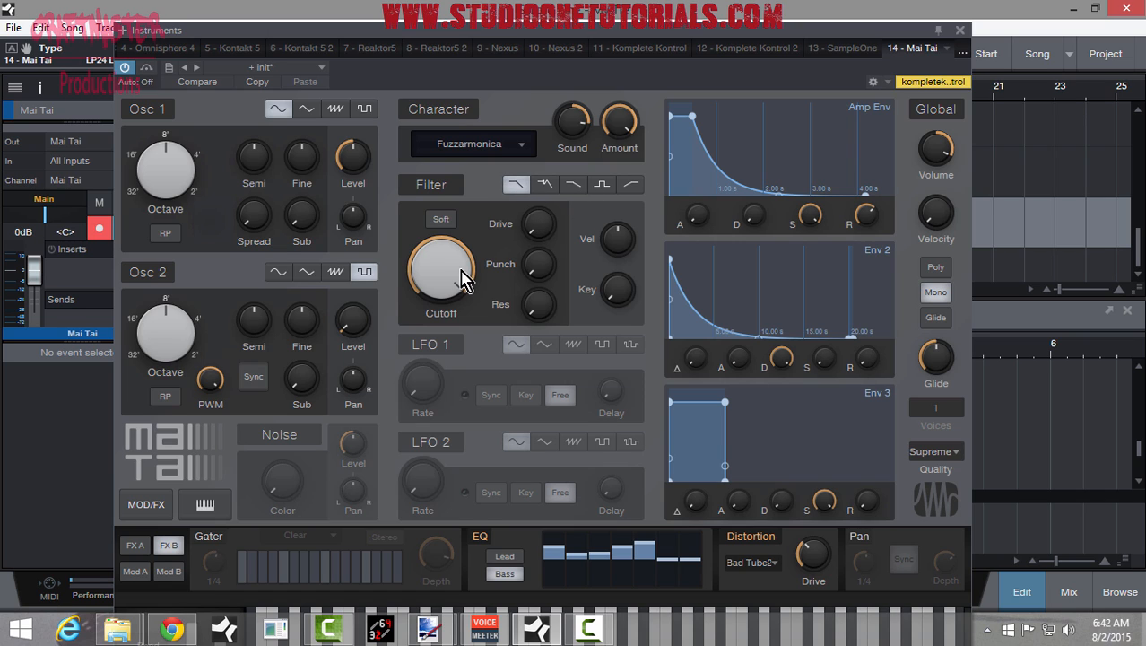
- With the filter's Soft option off, lower the cutoff to about three-quarters and raise the filter drive to just under half
mouse_move(463, 266)
drag(465, 286, 466, 302)
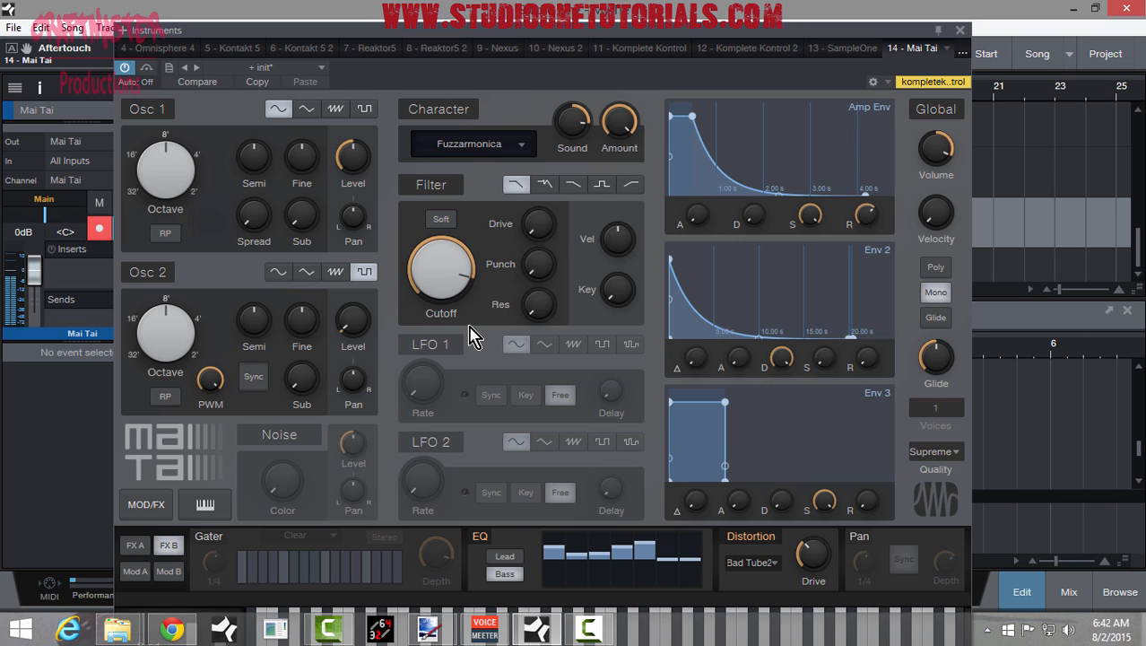
drag(477, 279, 447, 291)
drag(538, 274, 538, 302)
drag(538, 224, 551, 175)
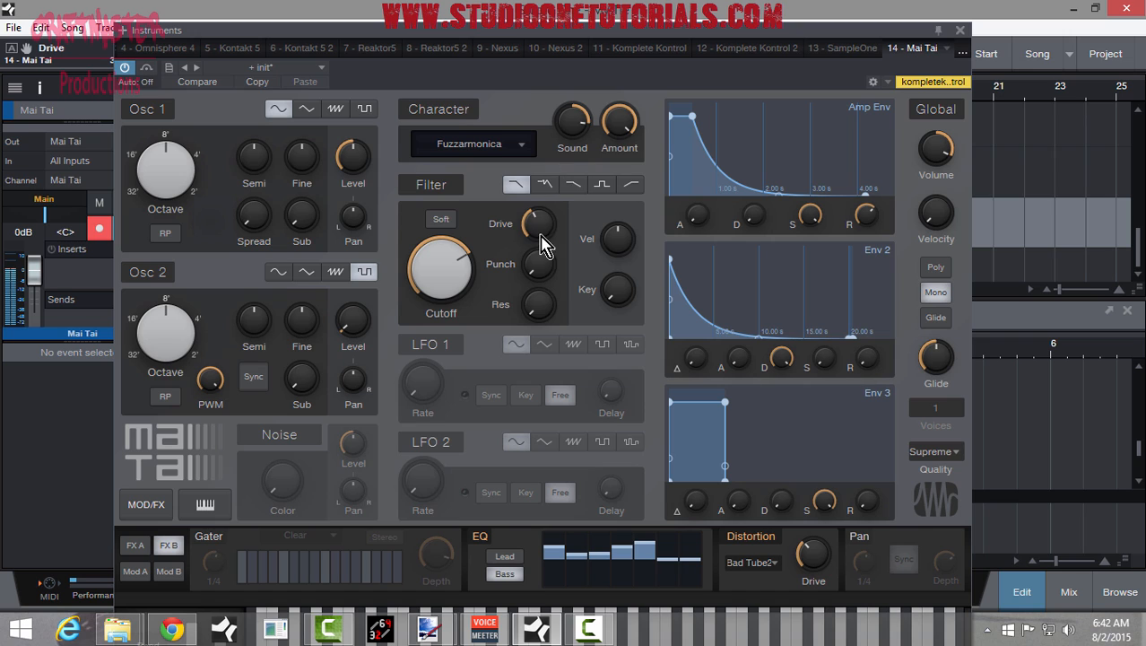
- Lower the filter drive to minimum, raise its key tracking to maximum, and open the cutoff to about nine-tenths
drag(538, 233, 543, 315)
drag(624, 305, 623, 108)
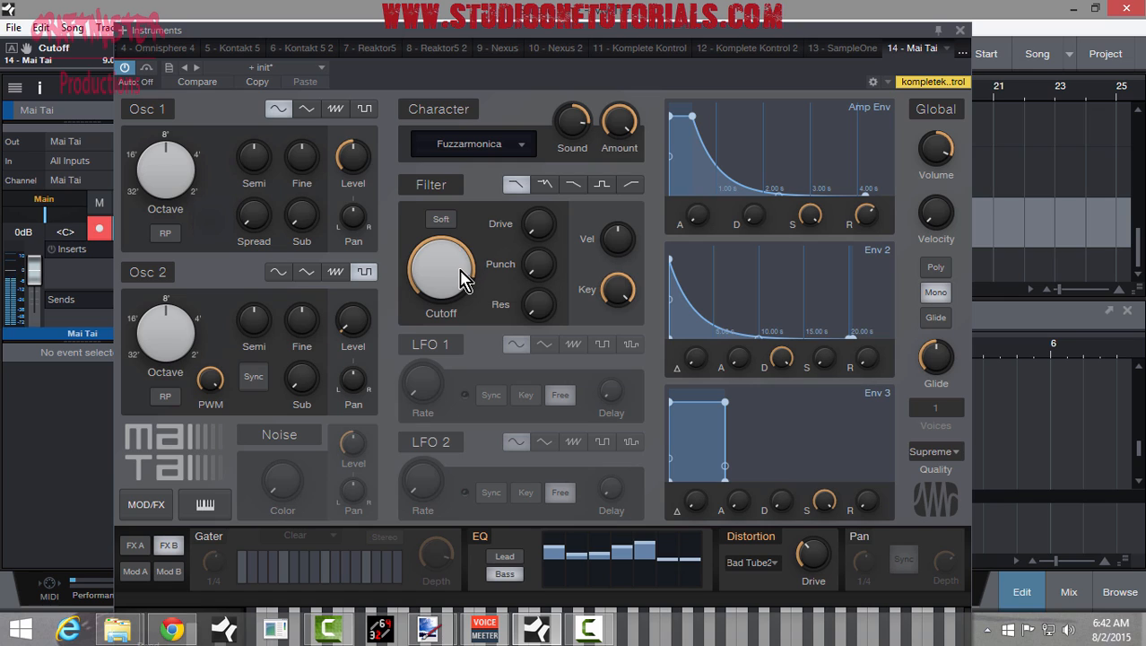
drag(460, 277, 461, 281)
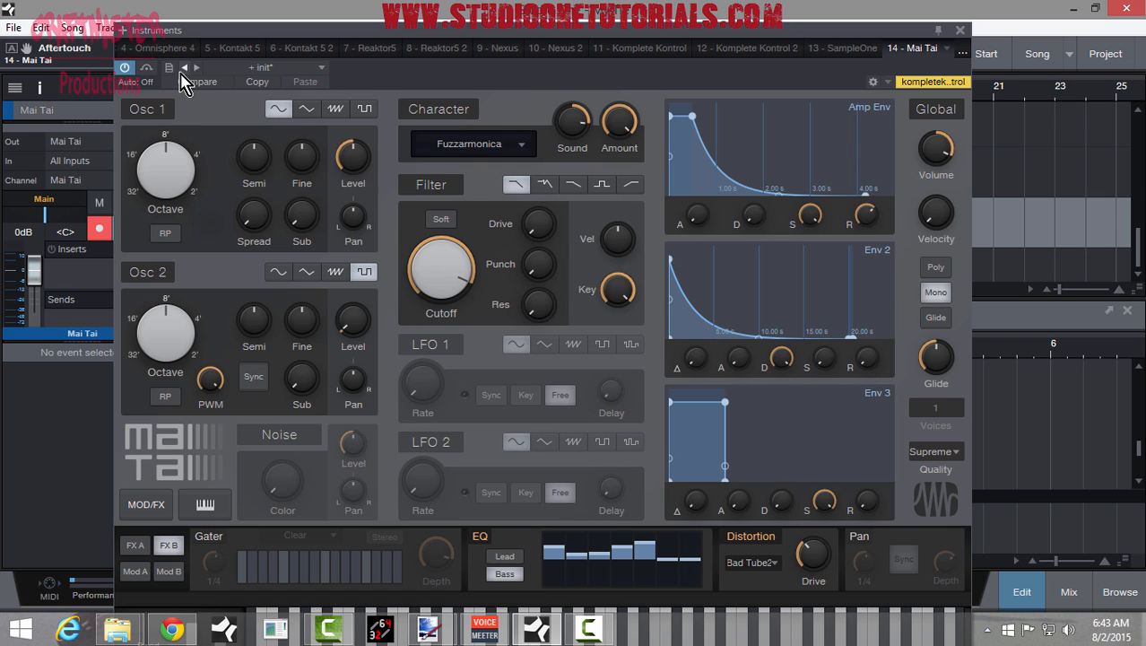
- Store the patch as a preset named "Gutter 808" with the description "808"
click(171, 68)
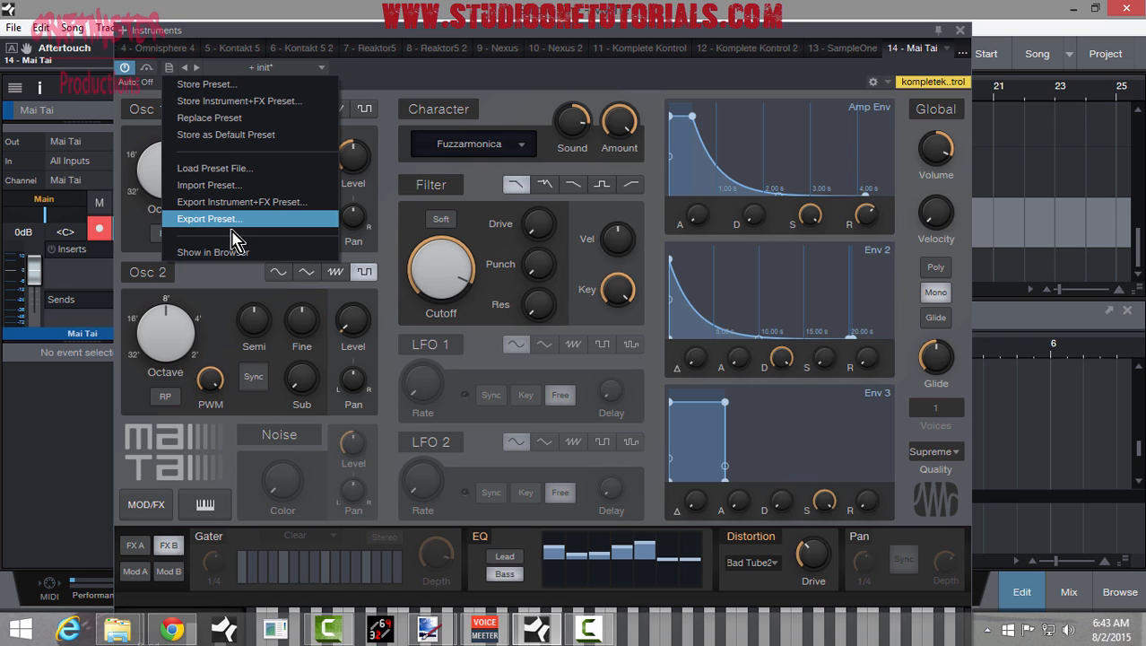
click(228, 84)
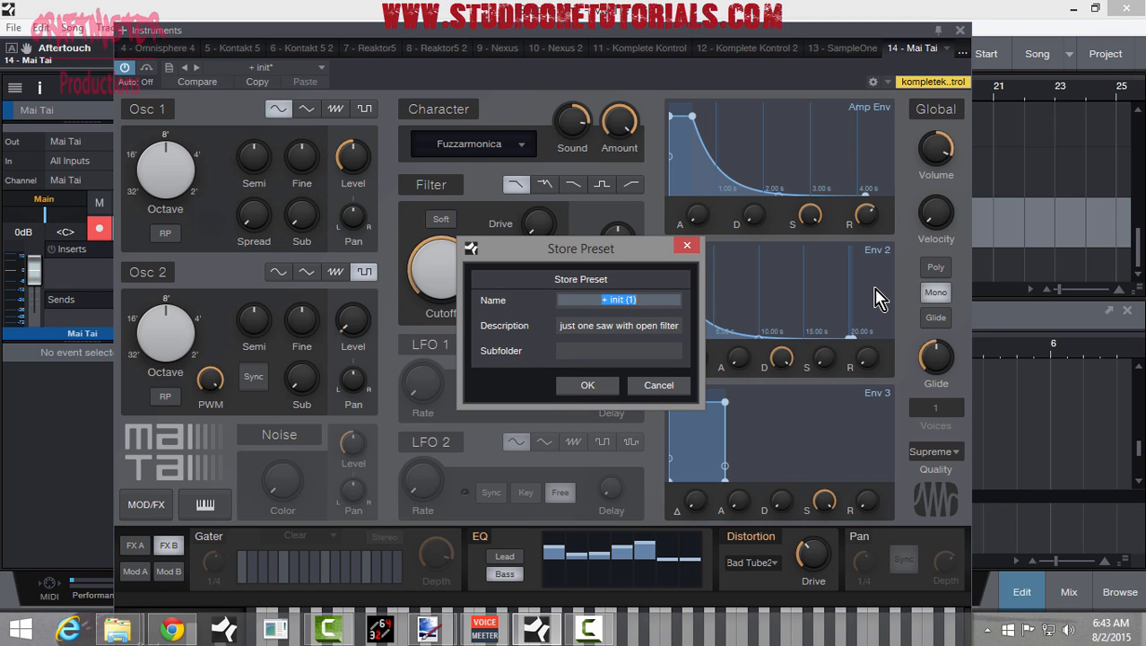
key(BackSpace)
text(Gutter 808)
click(630, 327)
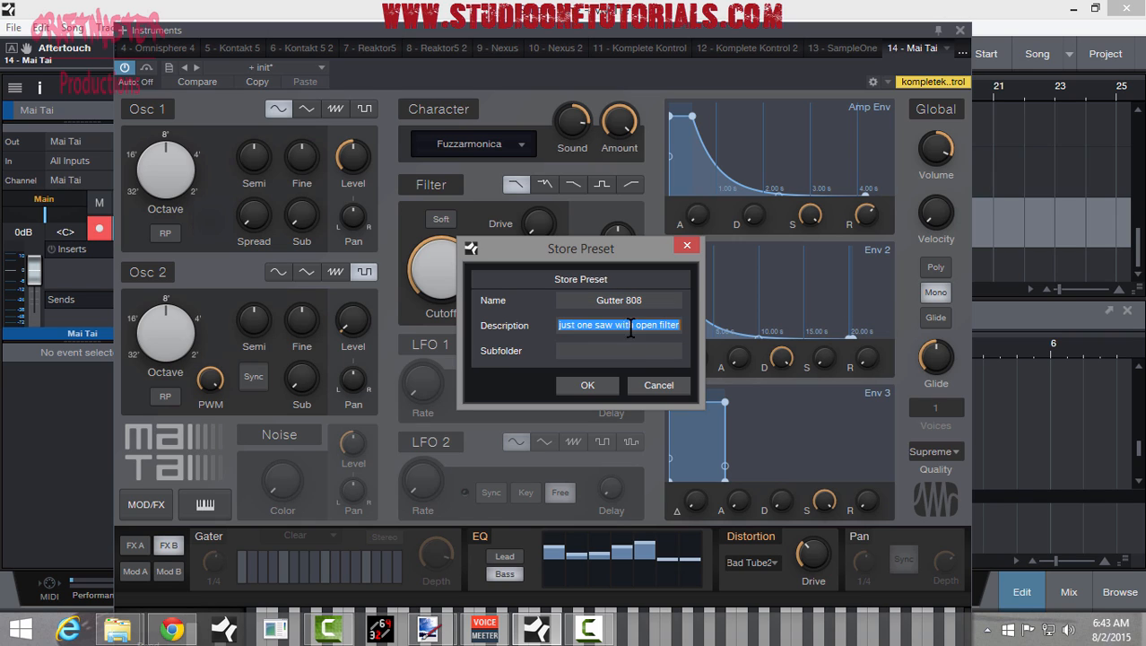
key(BackSpace)
text(808)
click(585, 392)
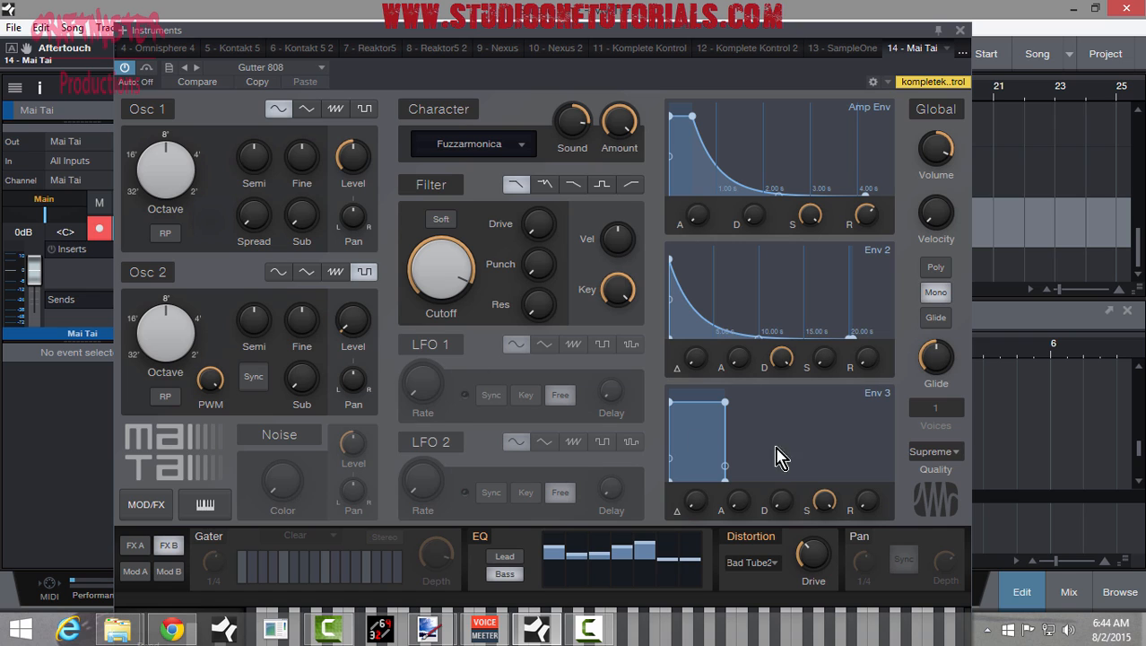
click(772, 563)
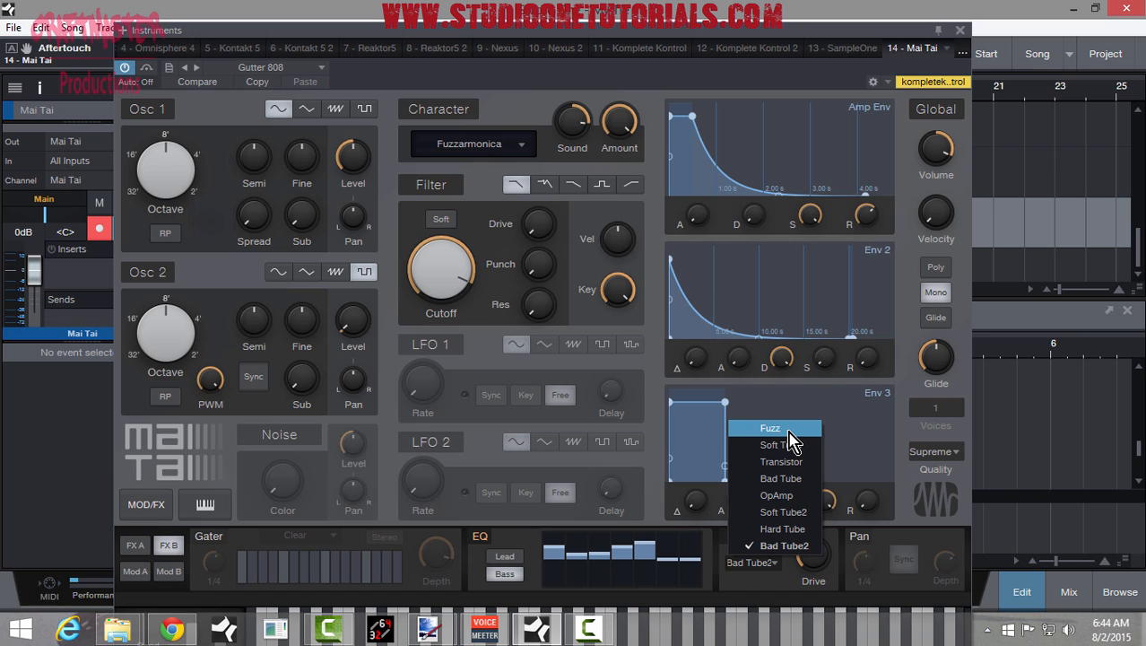
click(356, 274)
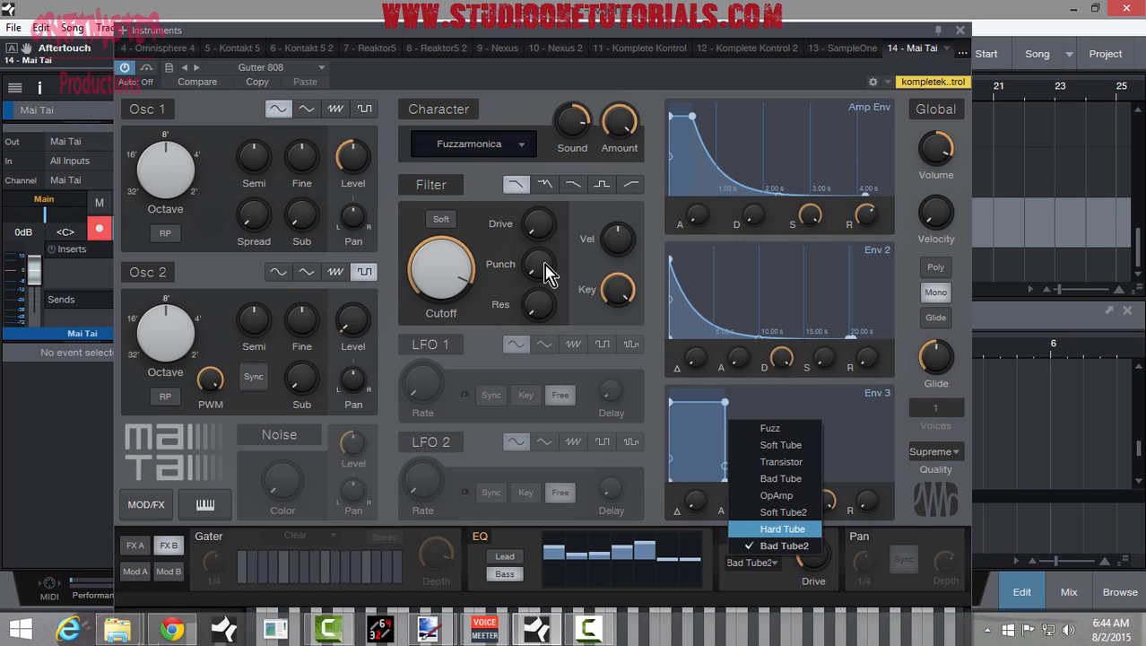
click(658, 377)
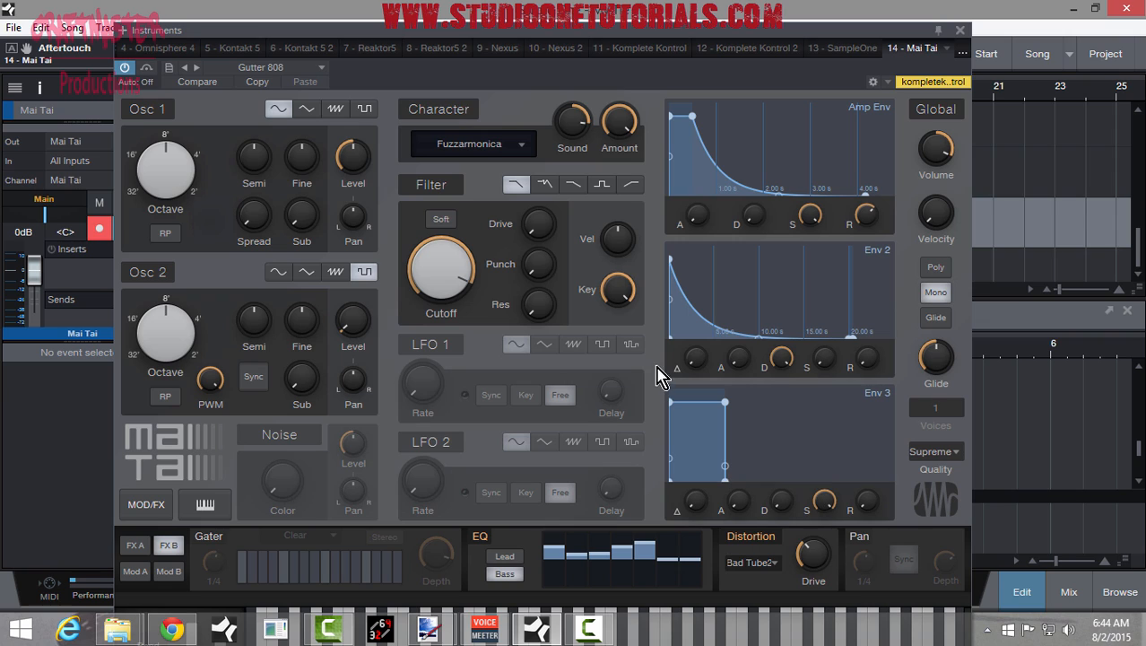